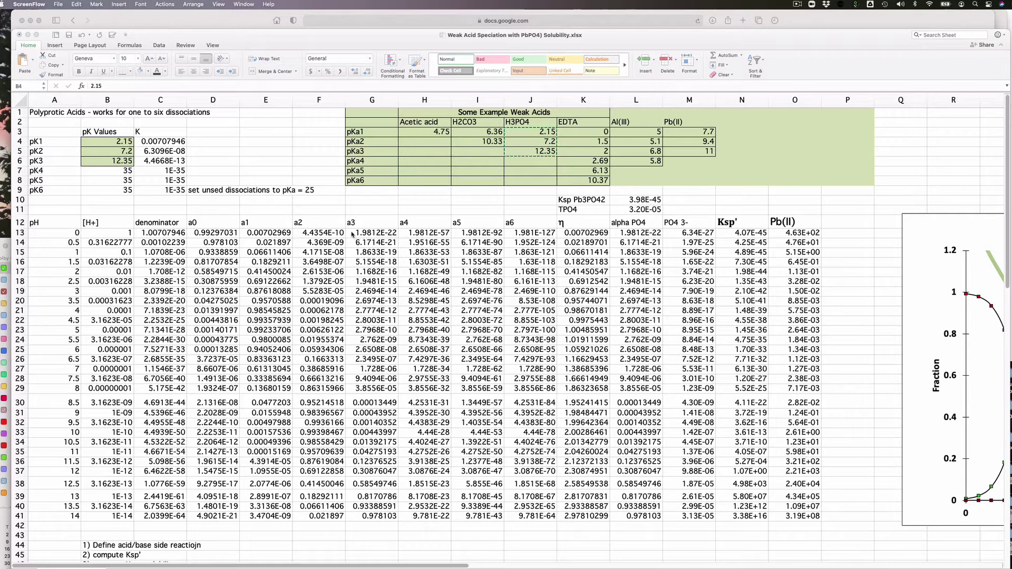
- Copy the a3 fractions in G13:G41
left_click(353, 234)
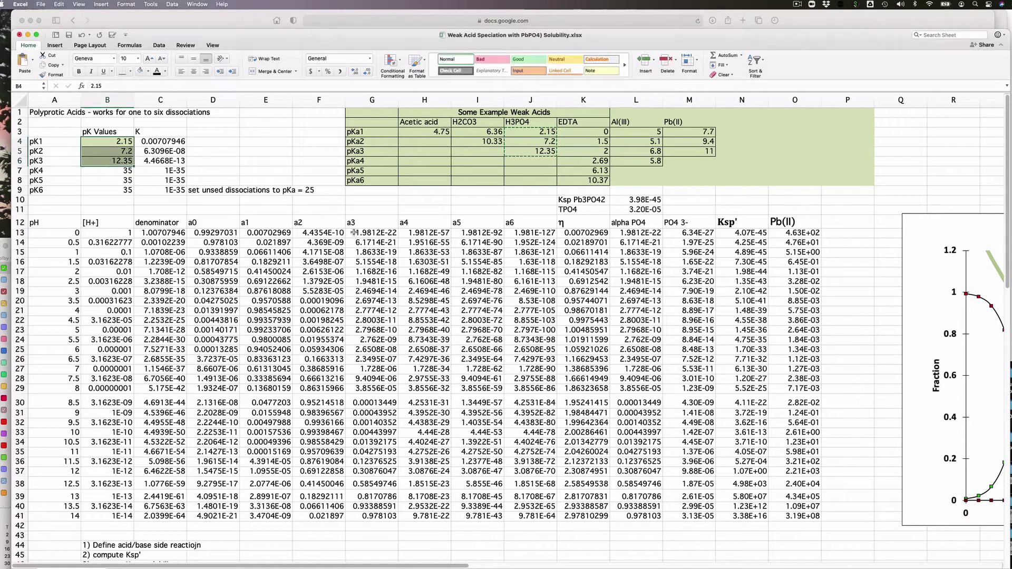
left_click(354, 233)
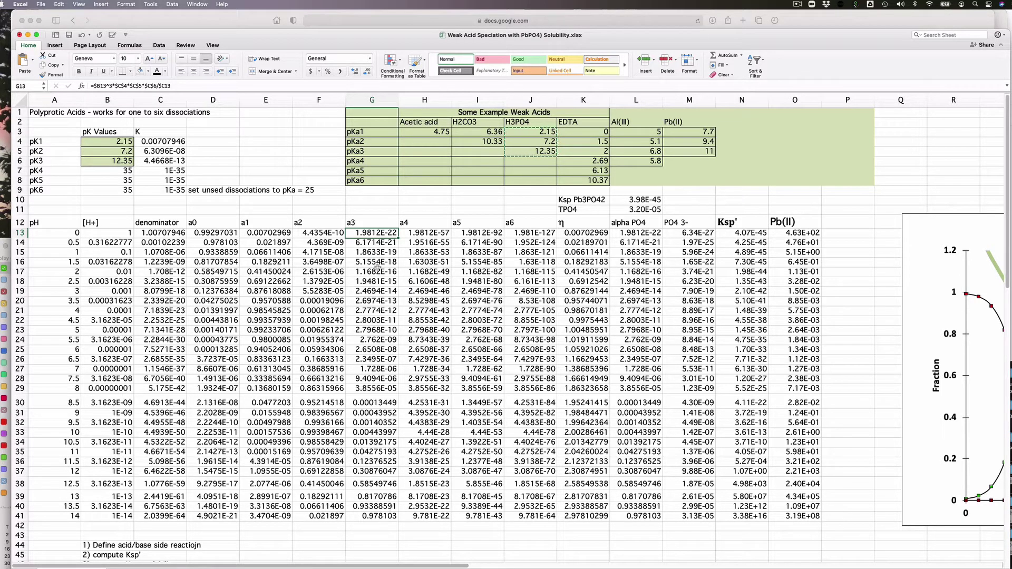
left_click_drag(365, 234, 366, 516)
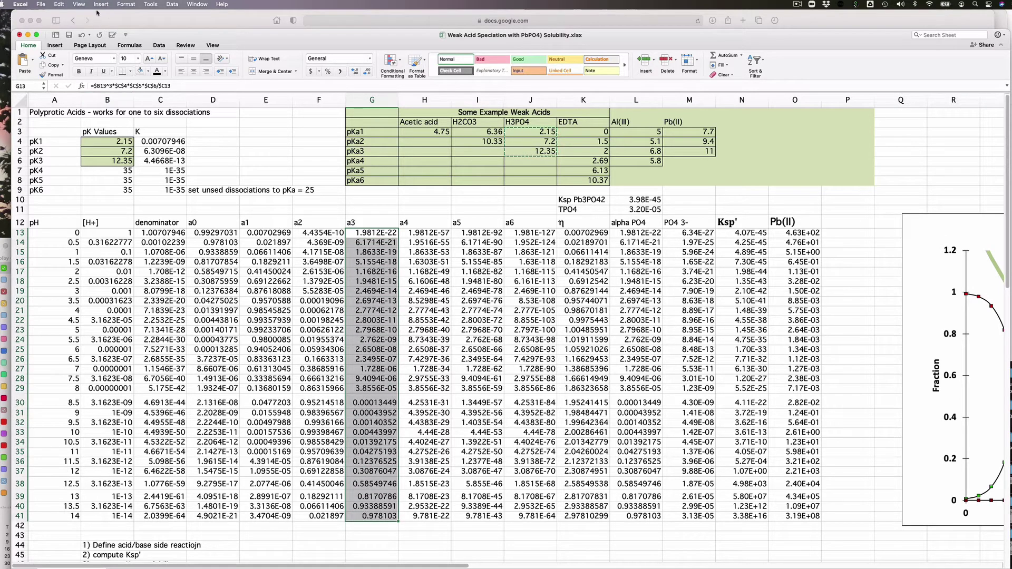
left_click(59, 4)
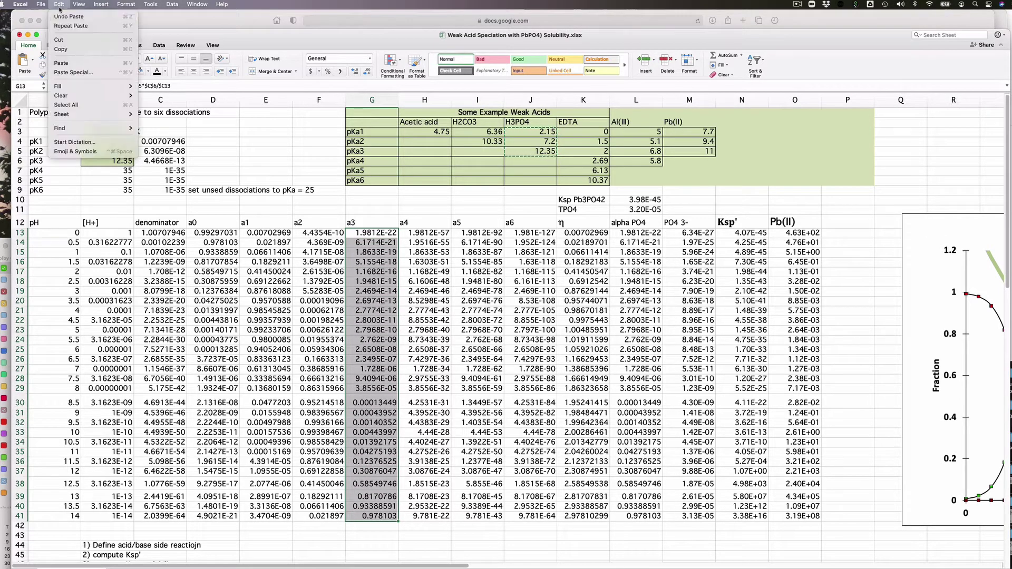
left_click(66, 49)
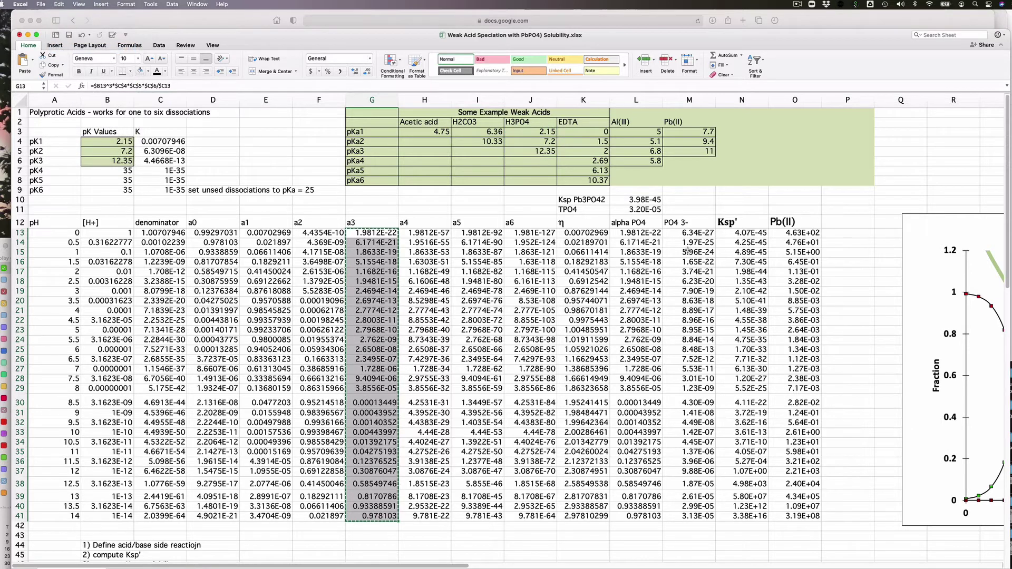
- Paste them into L13:L41 with Paste Special as values only
left_click(645, 233)
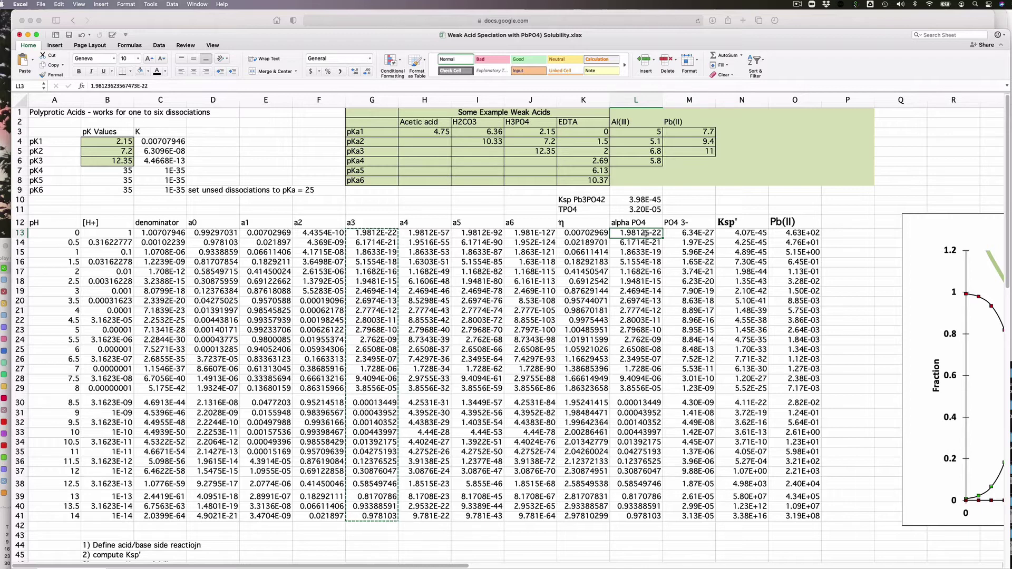
left_click(62, 5)
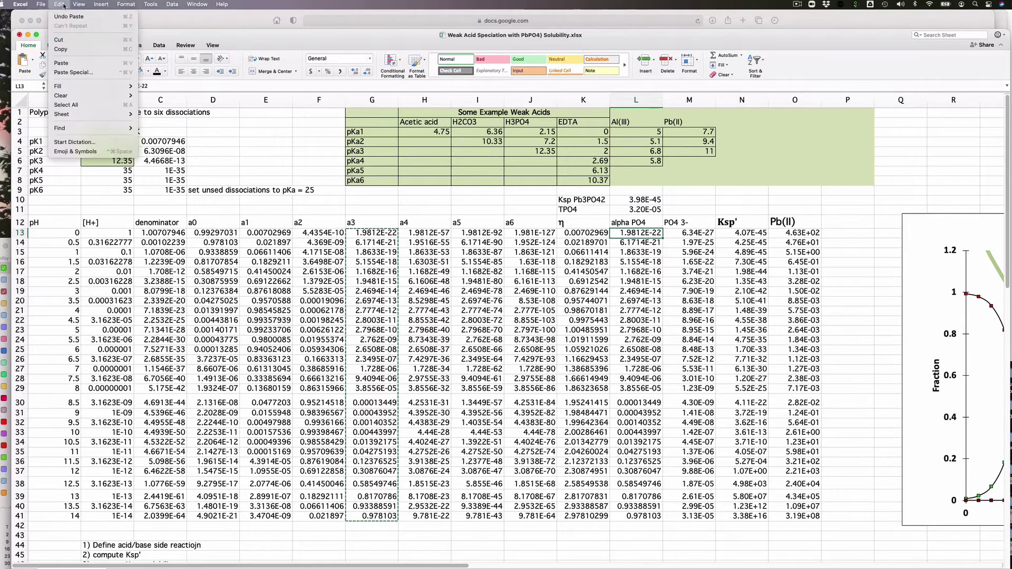
left_click(85, 73)
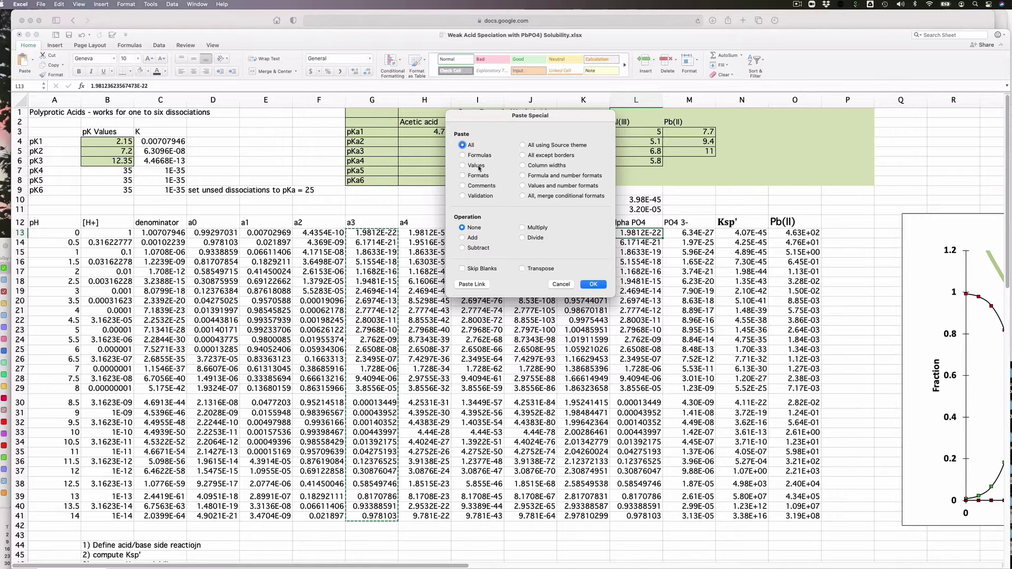
left_click(479, 168)
left_click(588, 285)
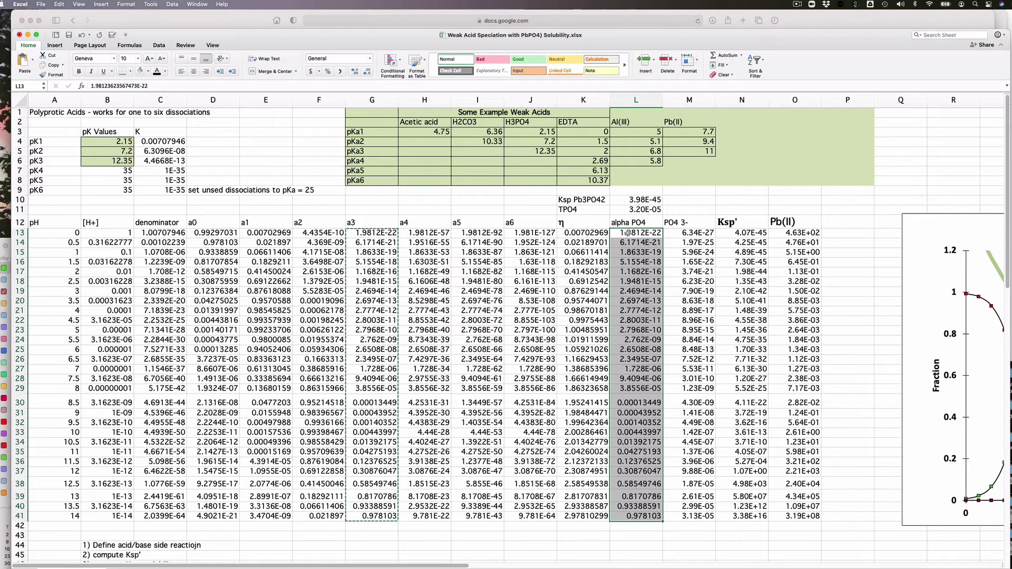
left_click(627, 234)
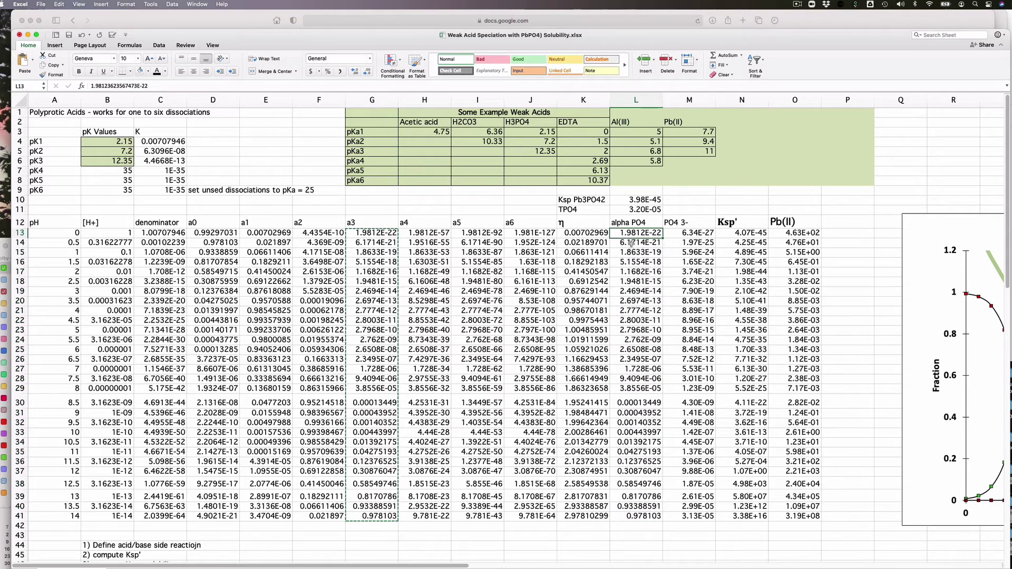
left_click(631, 243)
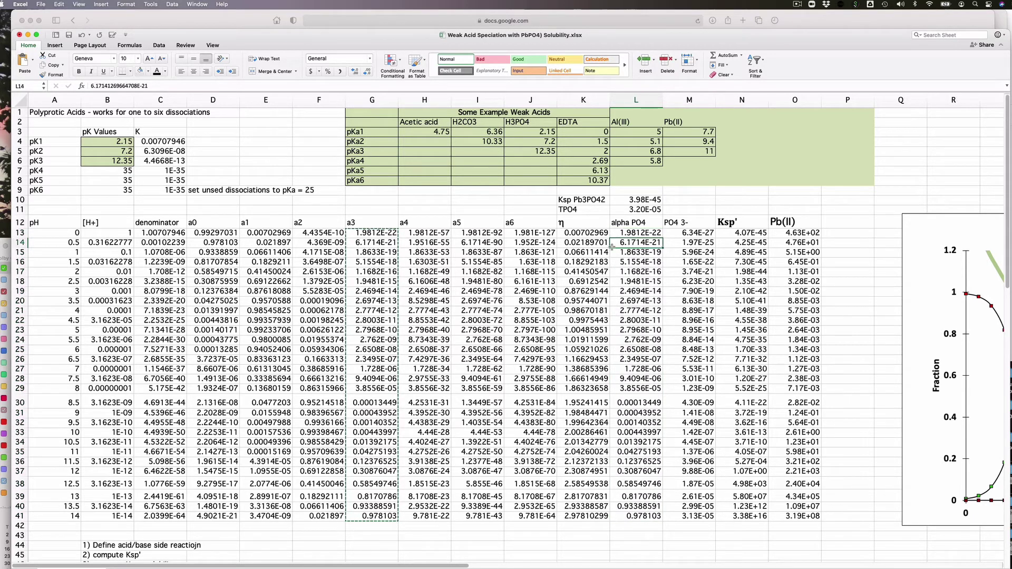
left_click(168, 86)
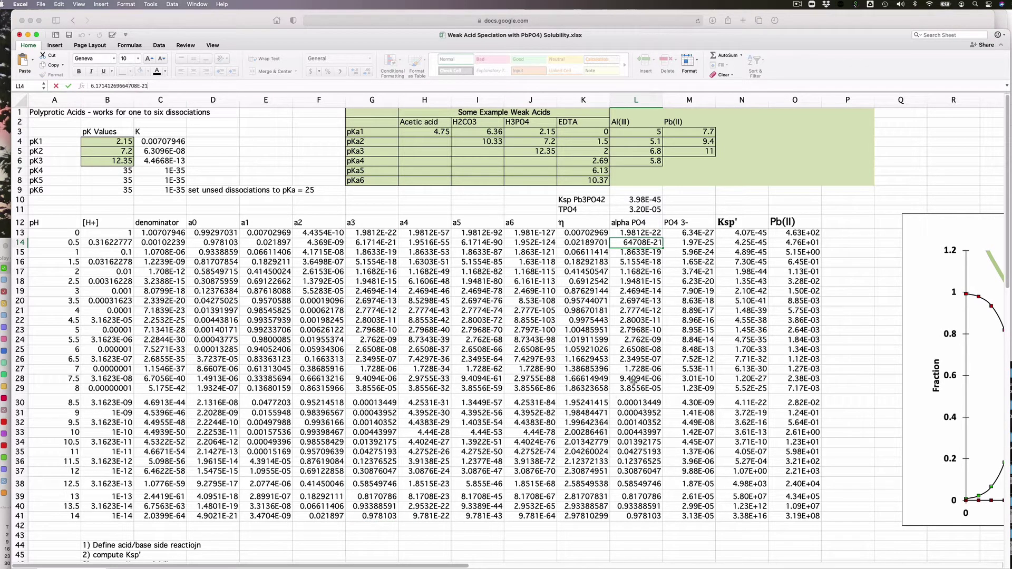
left_click(646, 254)
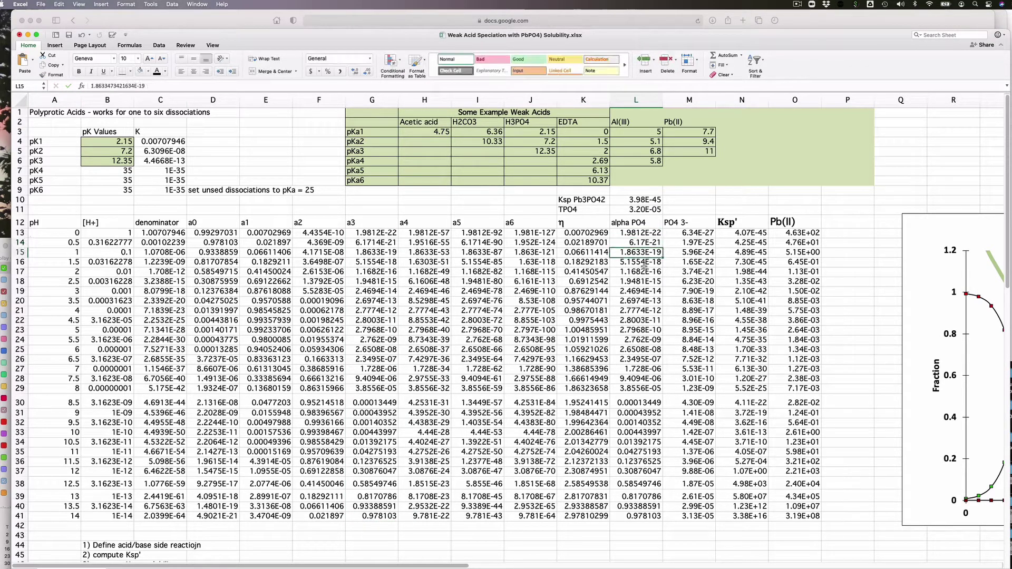
left_click(643, 264)
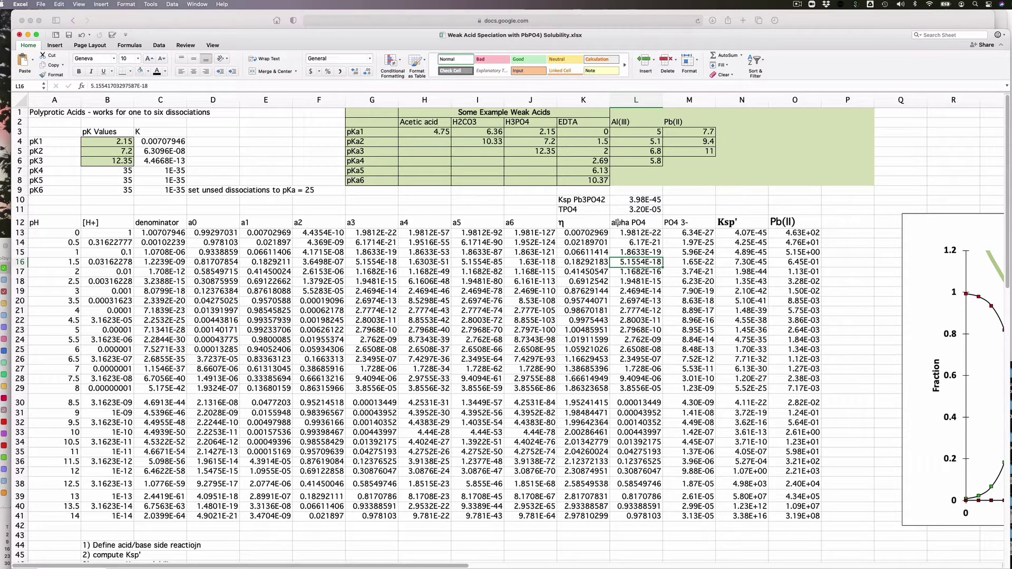
left_click(678, 232)
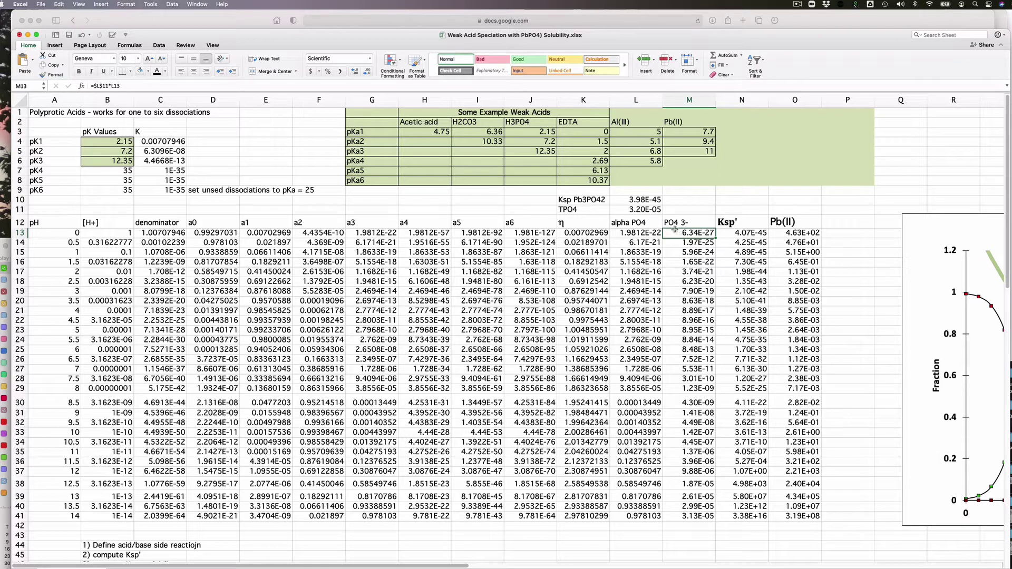
- Label cell M11 with 'M' beside the TPO4 value
left_click(646, 209)
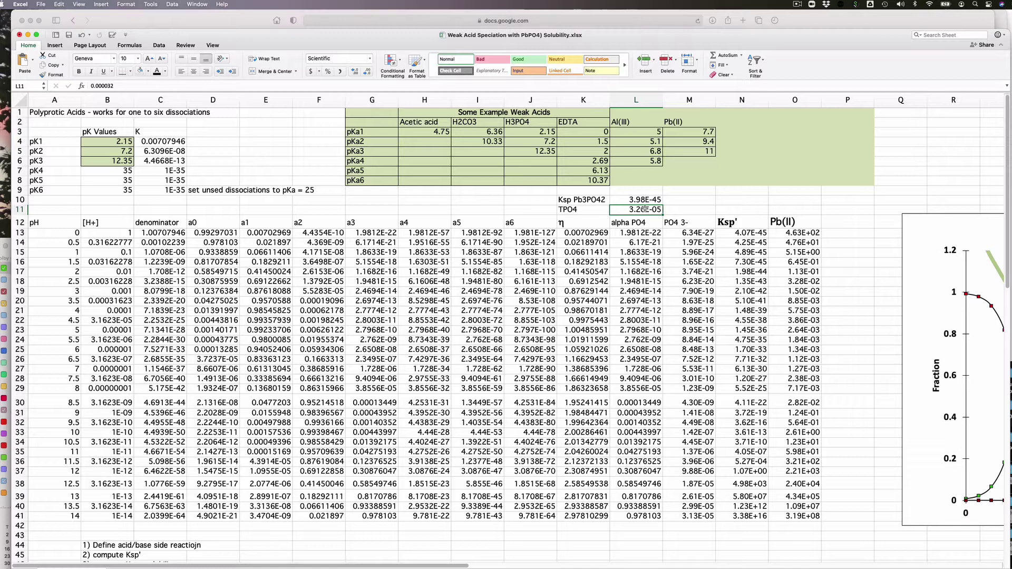
left_click(679, 209)
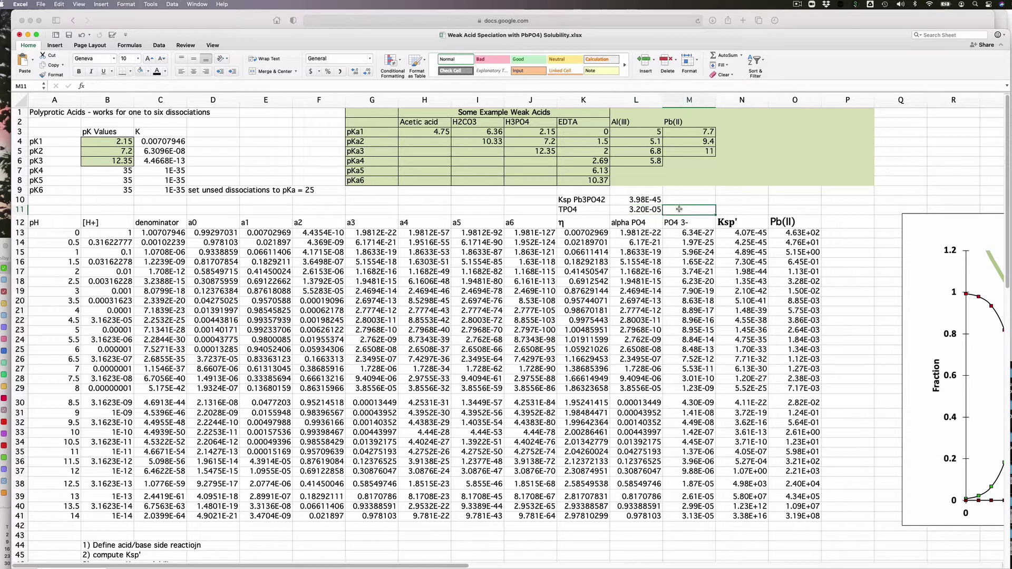
type("m")
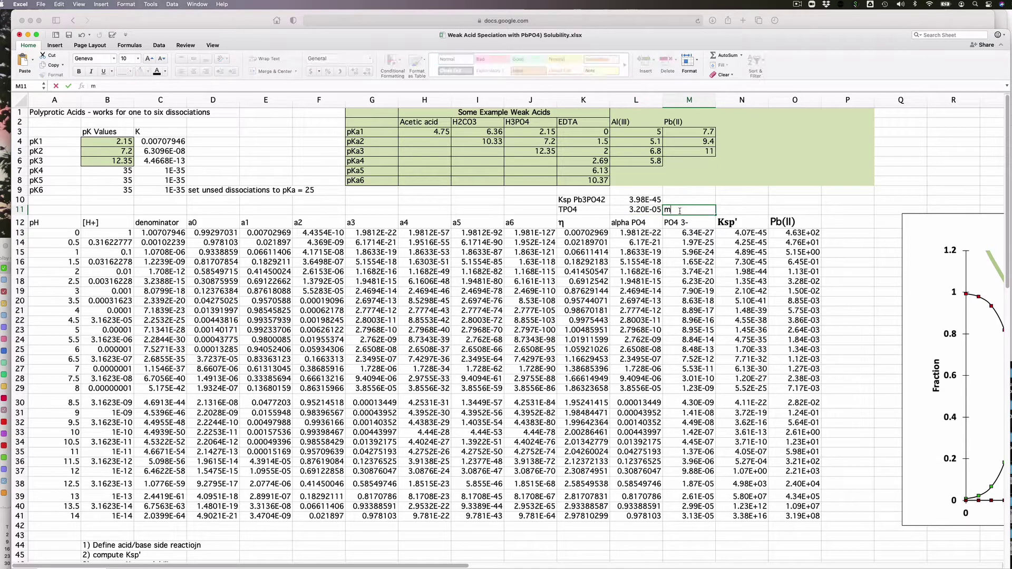
key("BackSpace")
type("M")
key("Return")
scroll(617, 211, "down", 1)
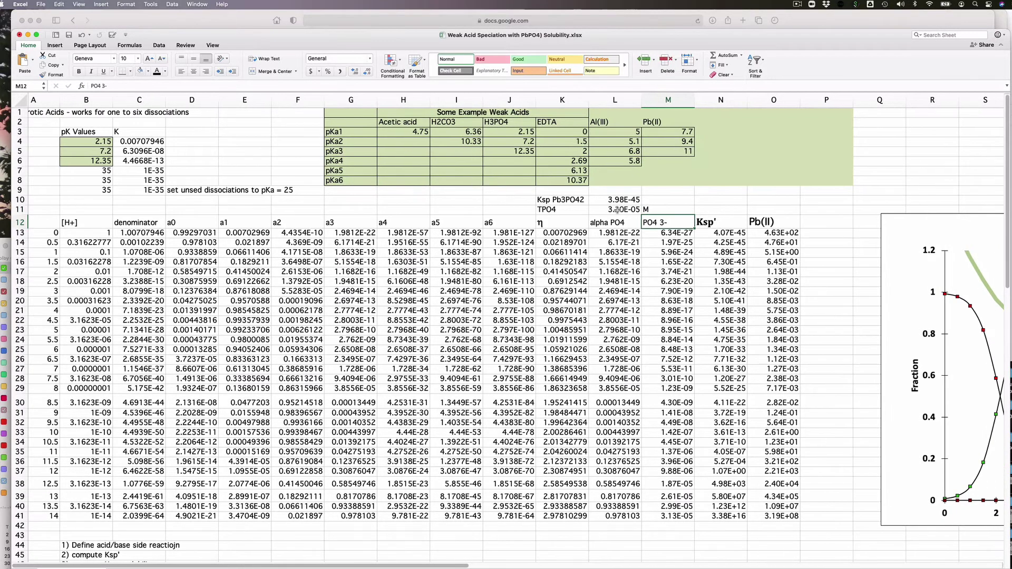
scroll(618, 211, "up", 1)
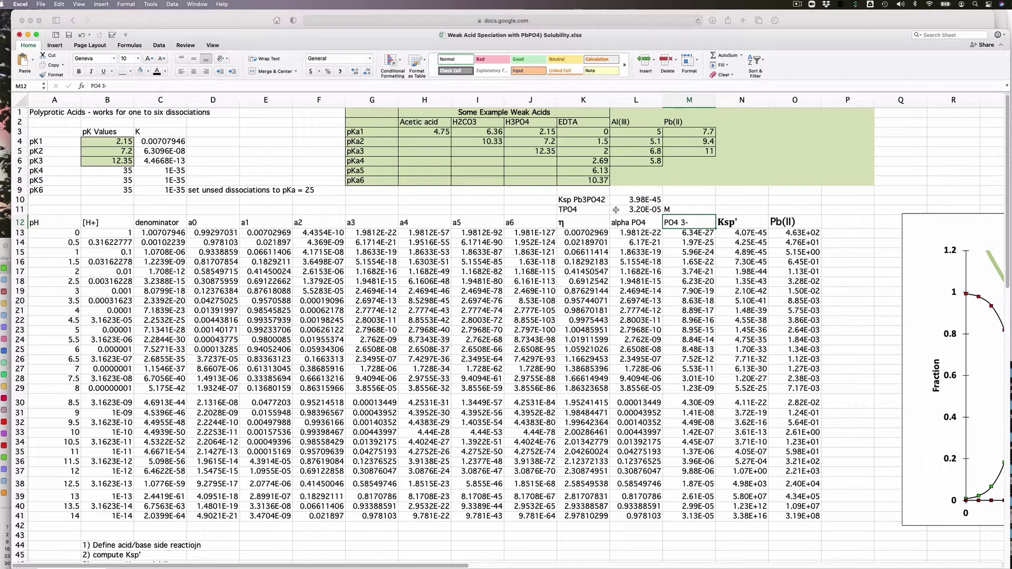
- Enter =$L$11*L13 in M13 and verify the filled formula in row 41
left_click(677, 233)
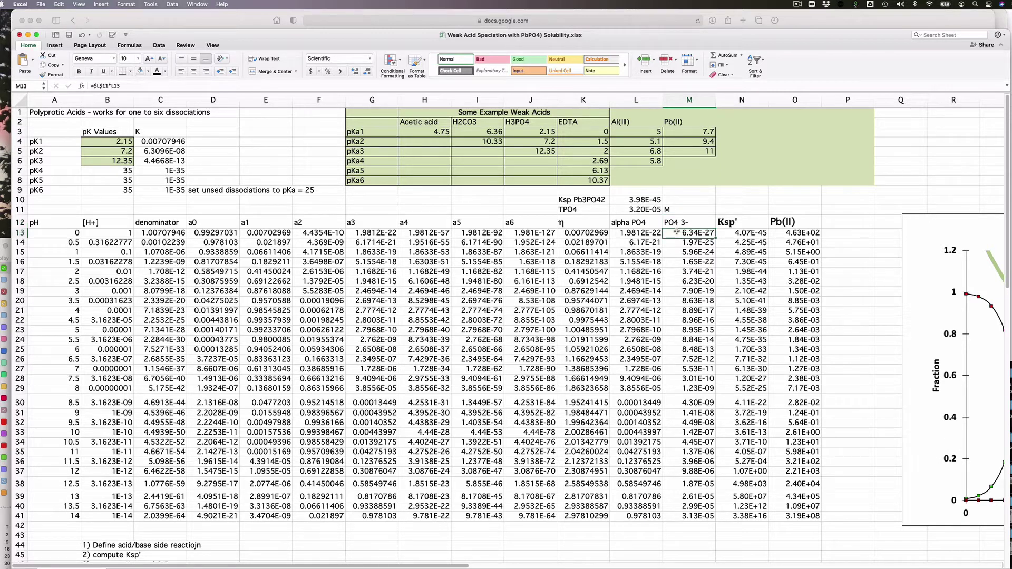
left_click(222, 85)
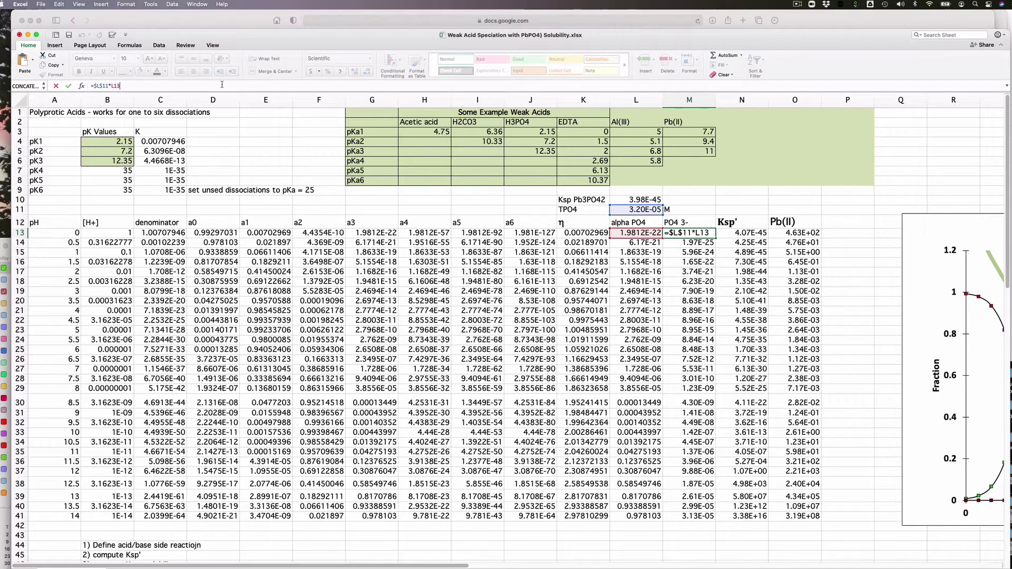
key("Return")
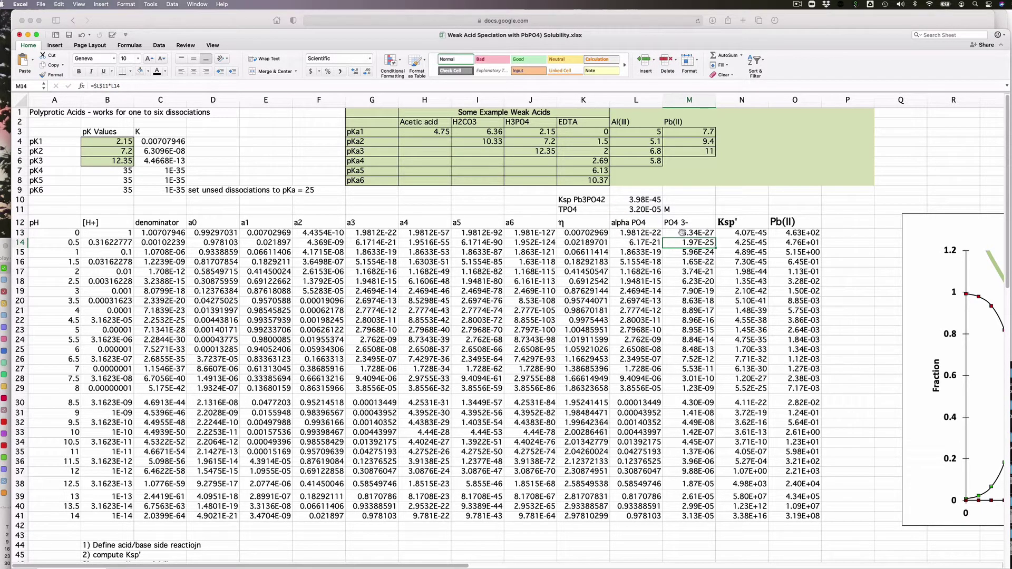
left_click(678, 517)
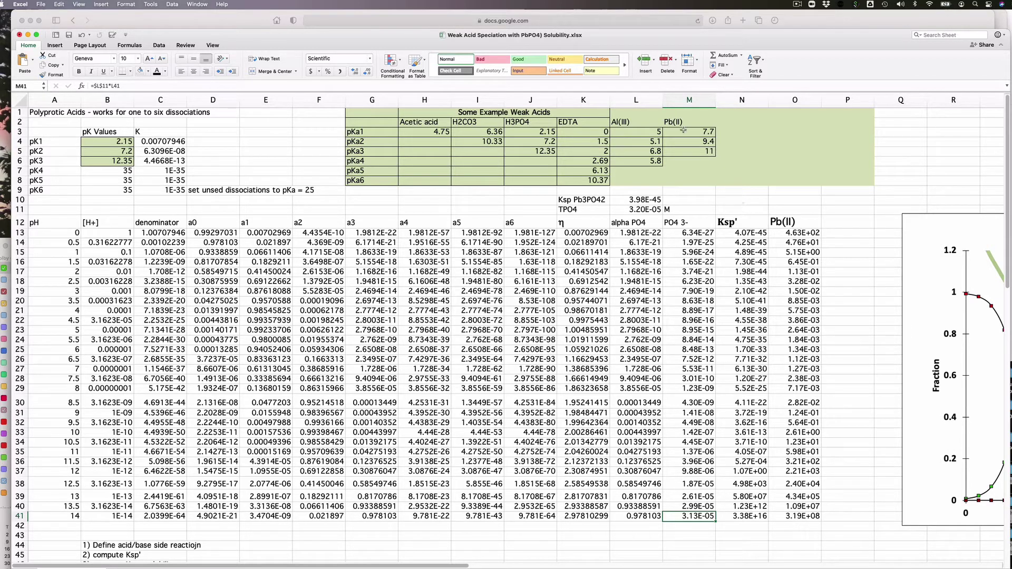
- Copy the Pb(II) pK values 7.7, 9.4 and 11 from M3:M5 into pK1–pK3 at B4
left_click_drag(683, 130, 684, 150)
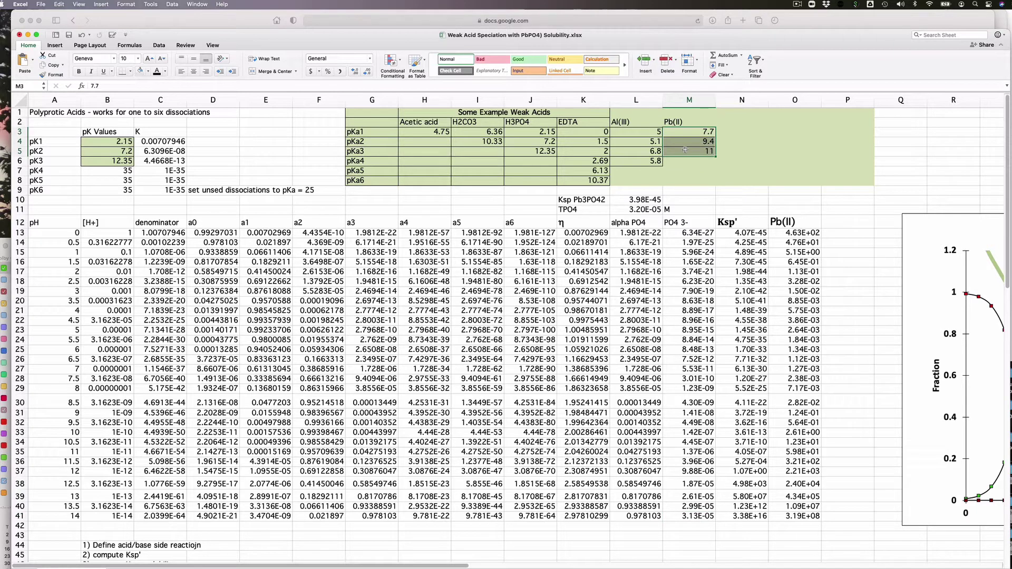
key("super+c")
left_click(98, 142)
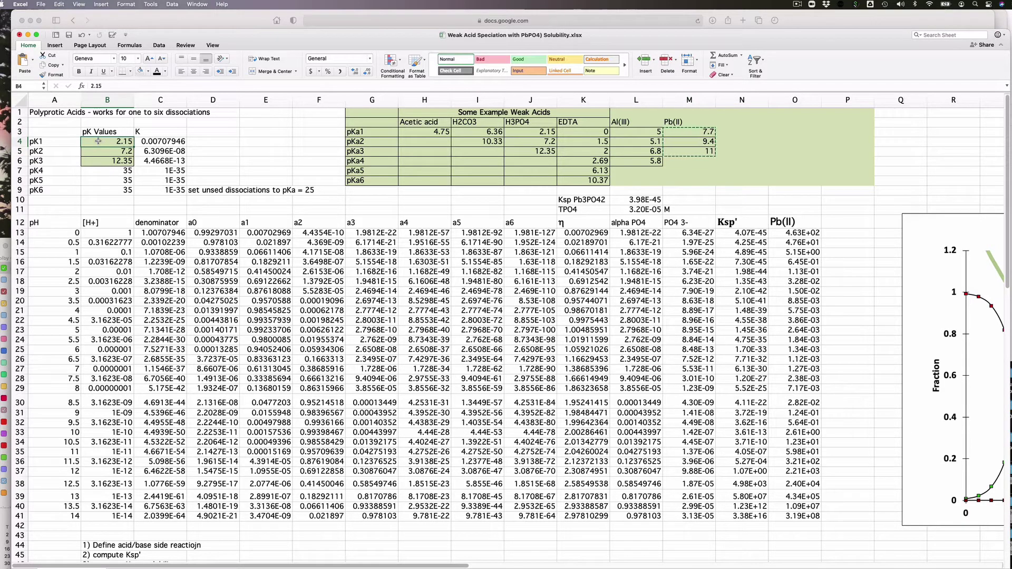
key("super+v")
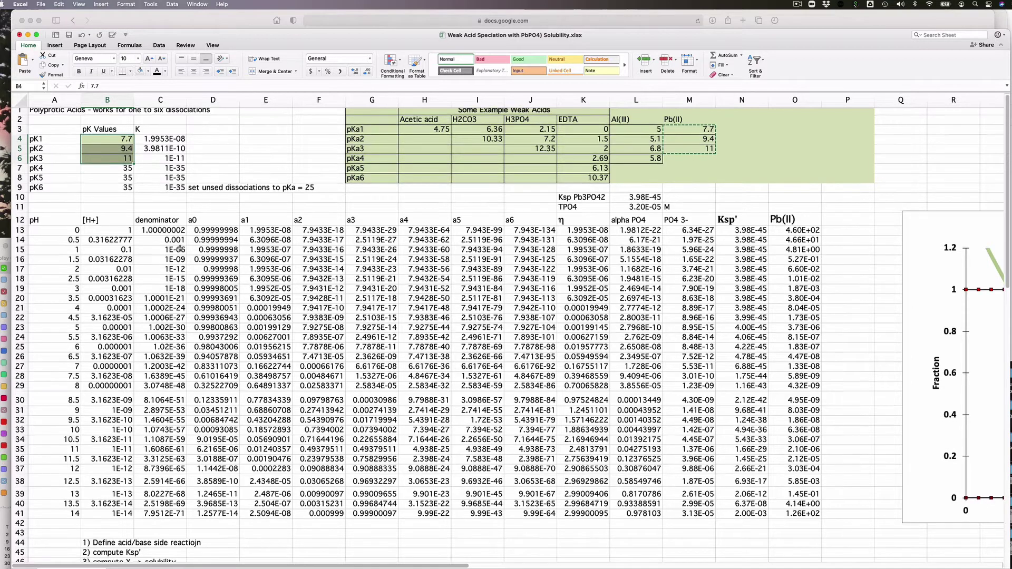
scroll(190, 235, "down", 1)
- Set N13's Ksp' formula to =$L$10/D13^3 using the Pb3(PO4)2 Ksp in L10
left_click(729, 231)
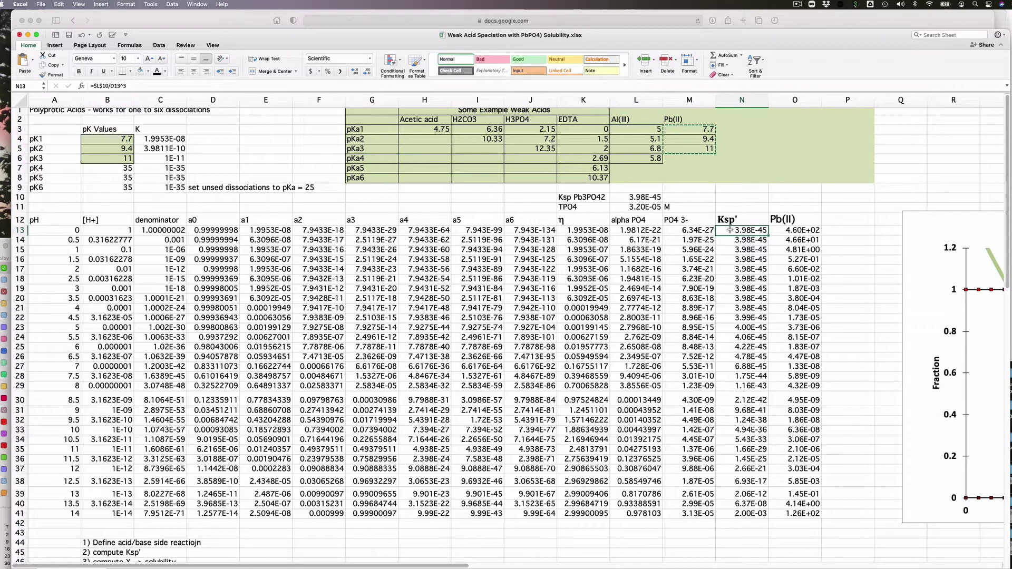
left_click(634, 196)
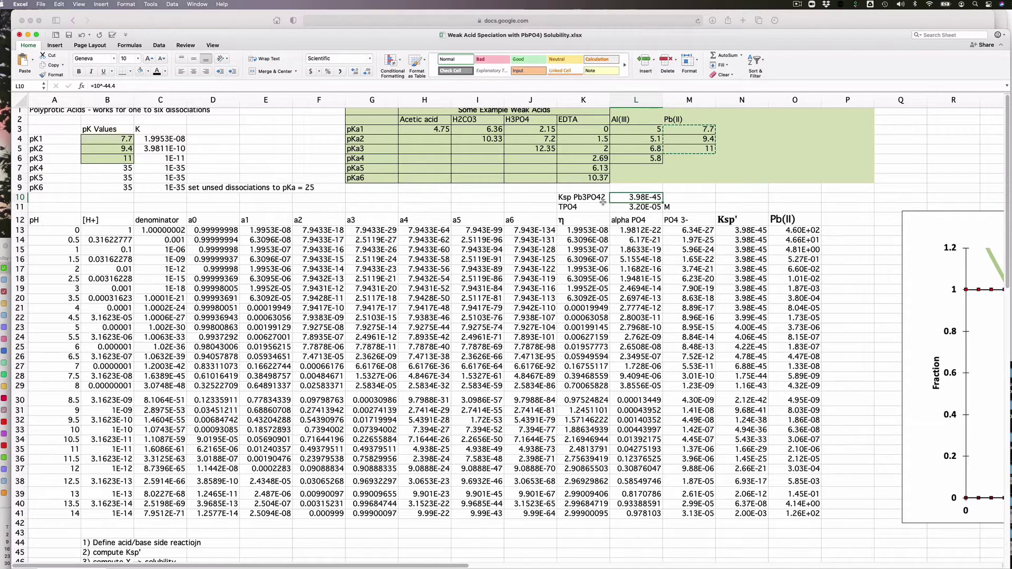
left_click(735, 233)
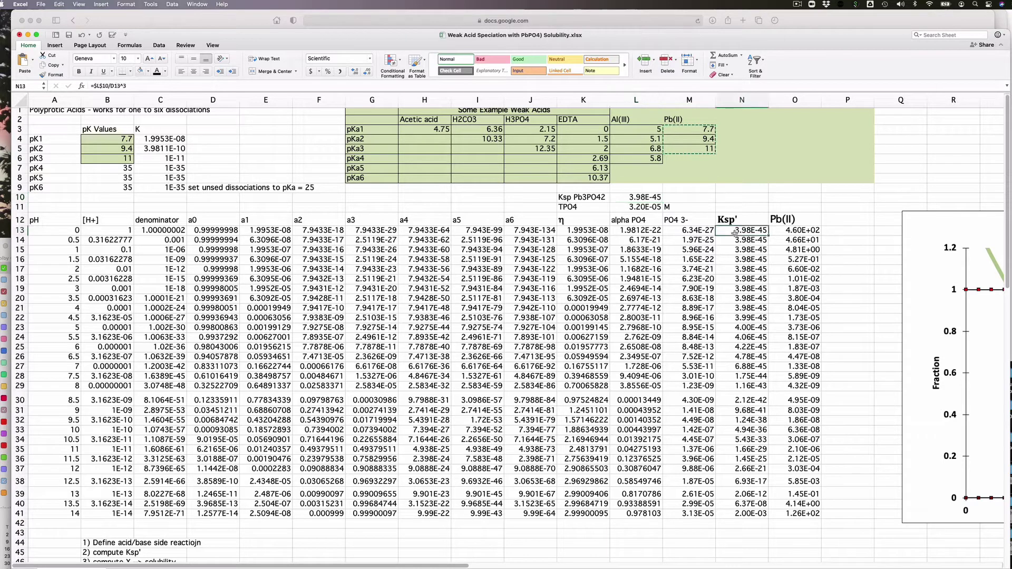
left_click(146, 86)
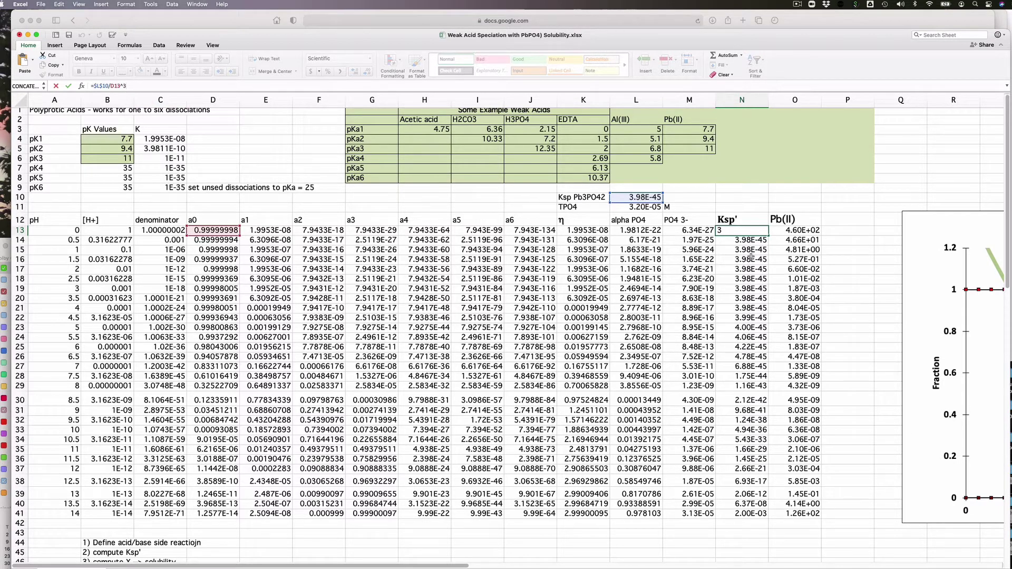
key("Return")
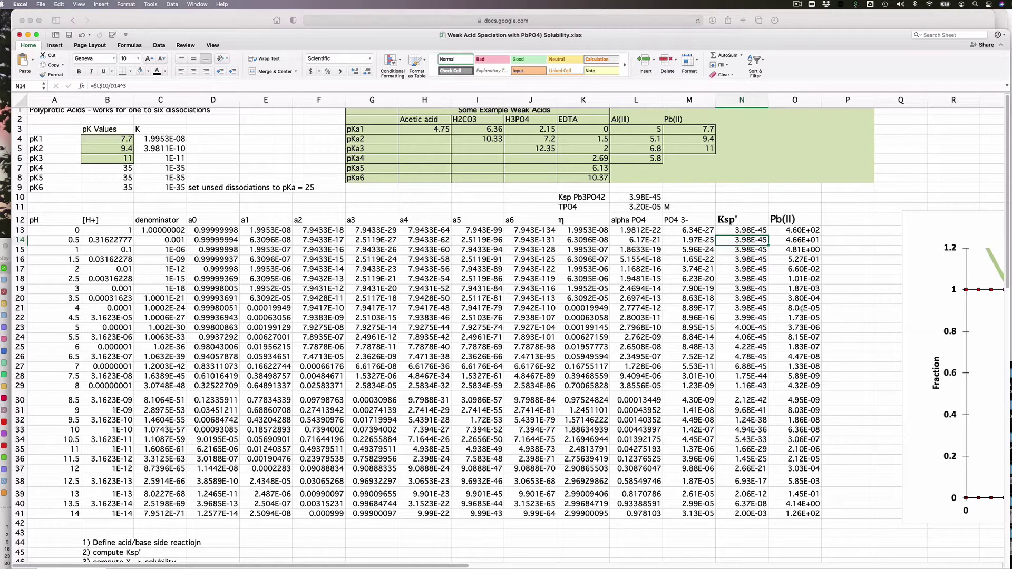
- Check that O13 holds the Pb(II) formula =(N13/M13^2)^0.333
left_click(794, 231)
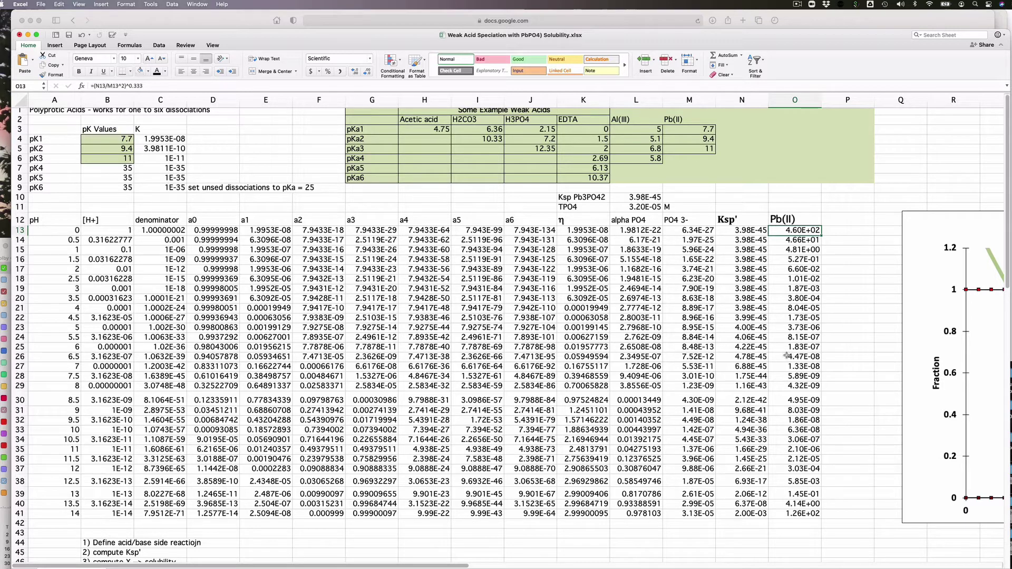
- Scroll right to the chart and read the Pb(II) data point values
scroll(786, 356, "right", 10)
scroll(787, 355, "right", 3)
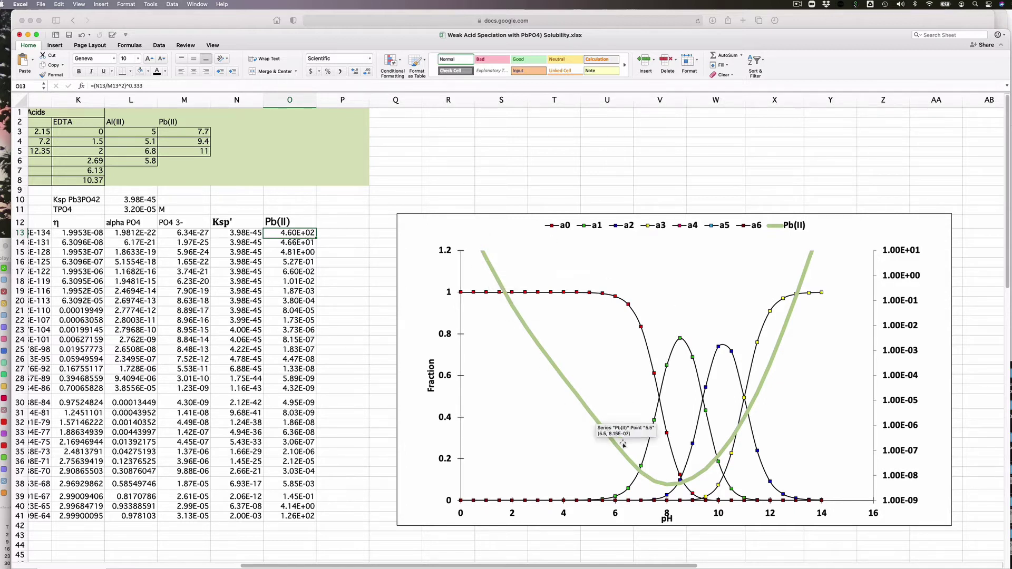
mouse_move(810, 257)
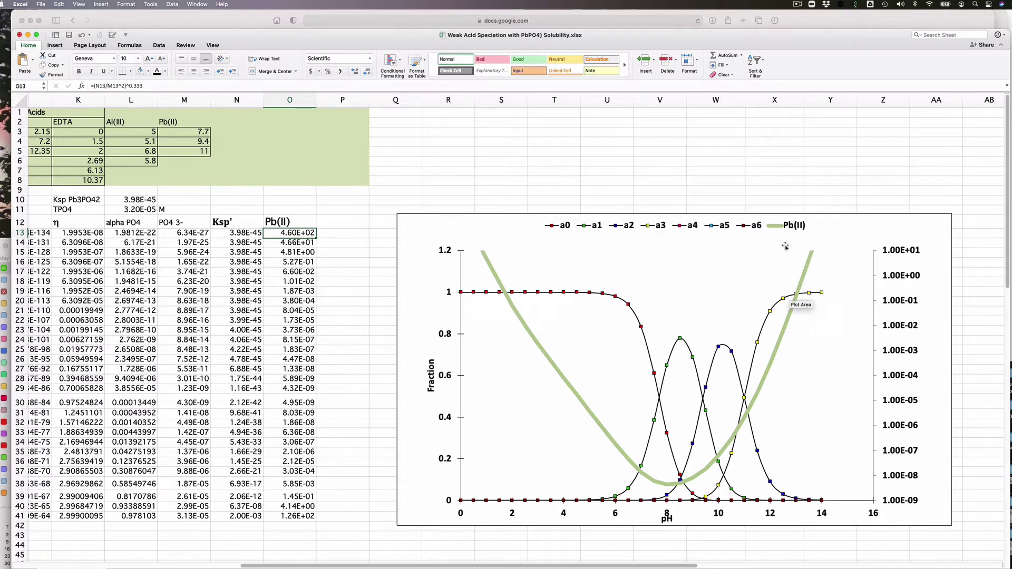
mouse_move(790, 323)
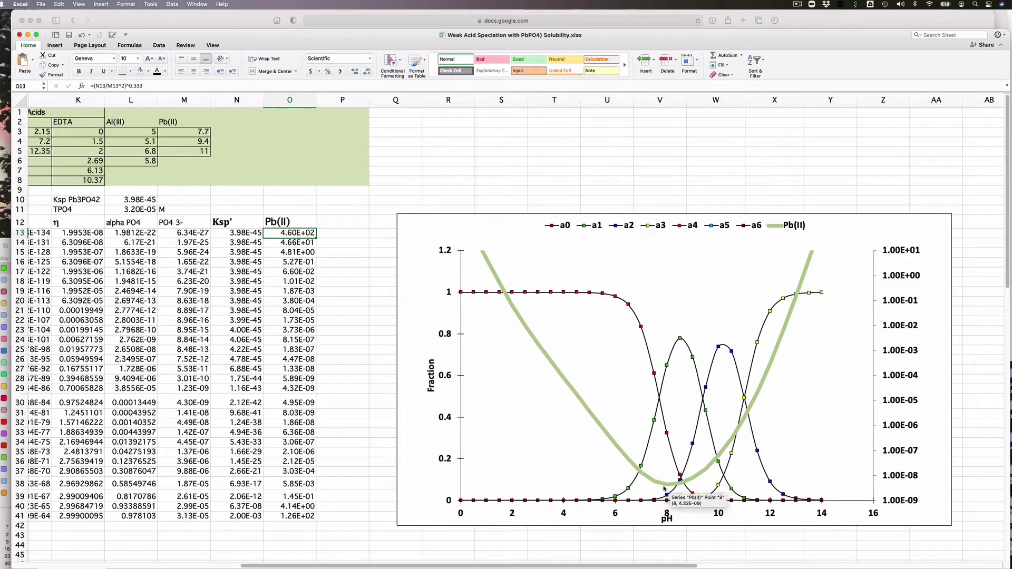
mouse_move(666, 490)
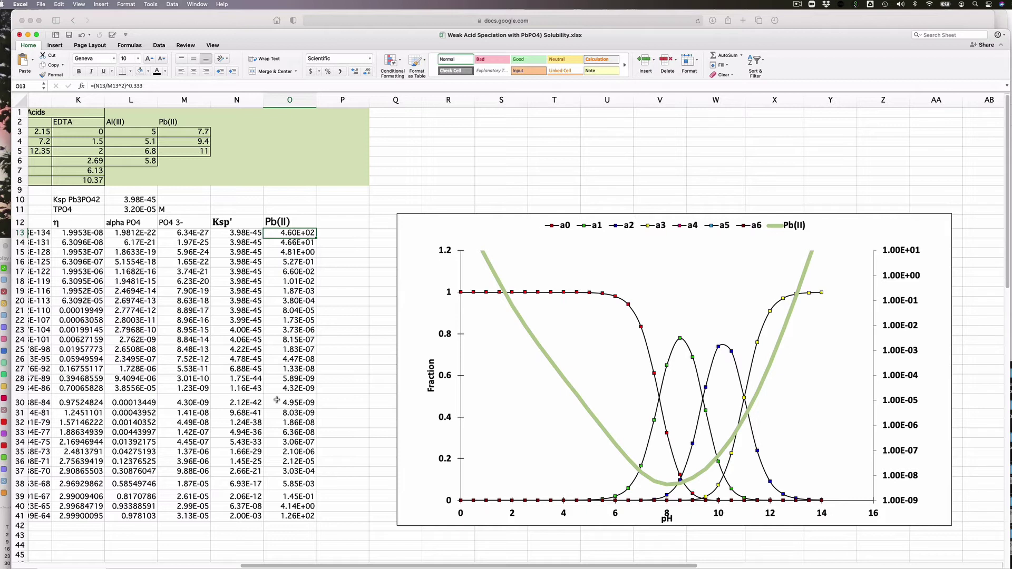
- Change TPO4 in L11 to 0.0000032 (3.20E-06 M)
left_click(128, 210)
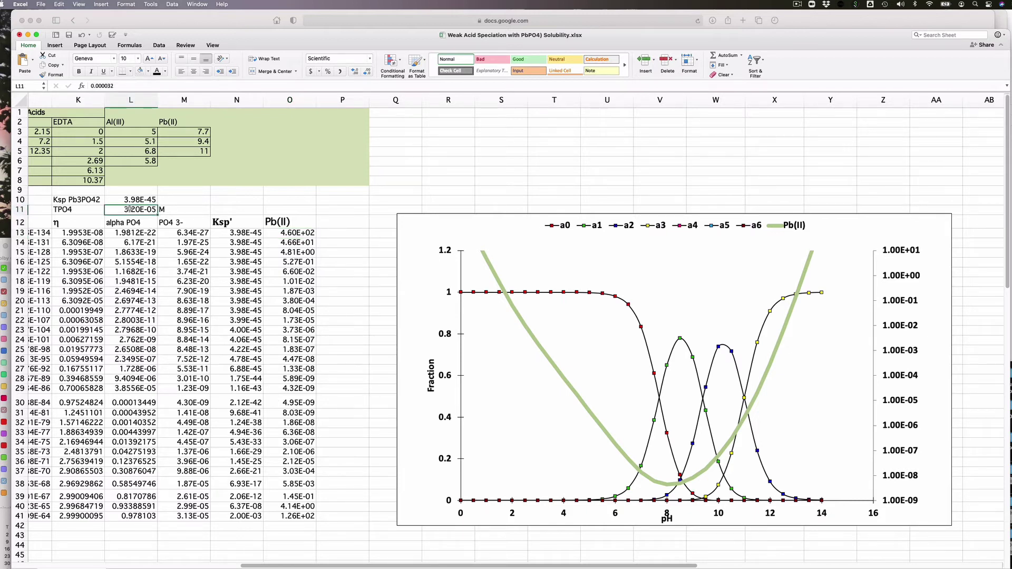
left_click(102, 91)
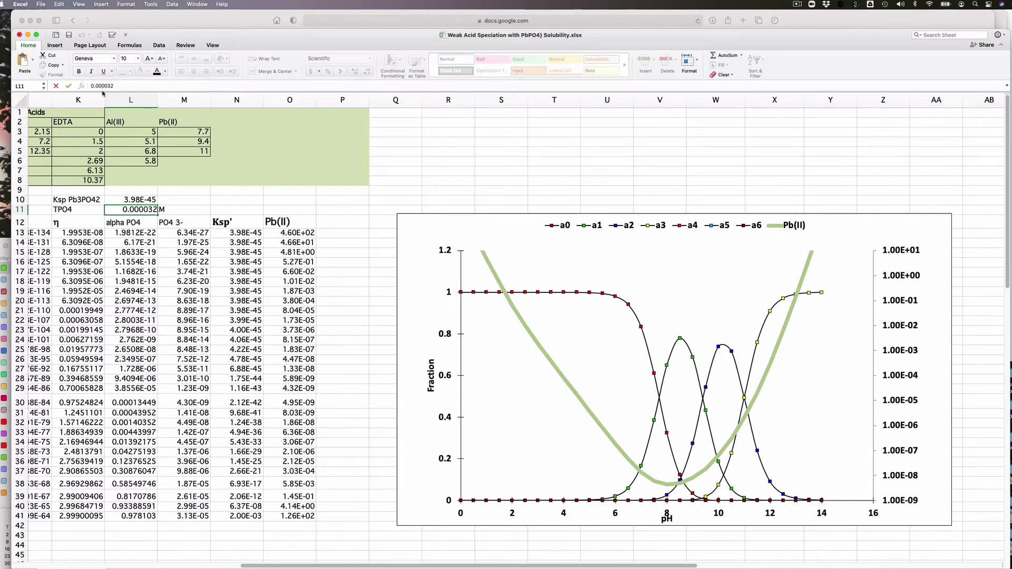
type("0")
mouse_move(674, 485)
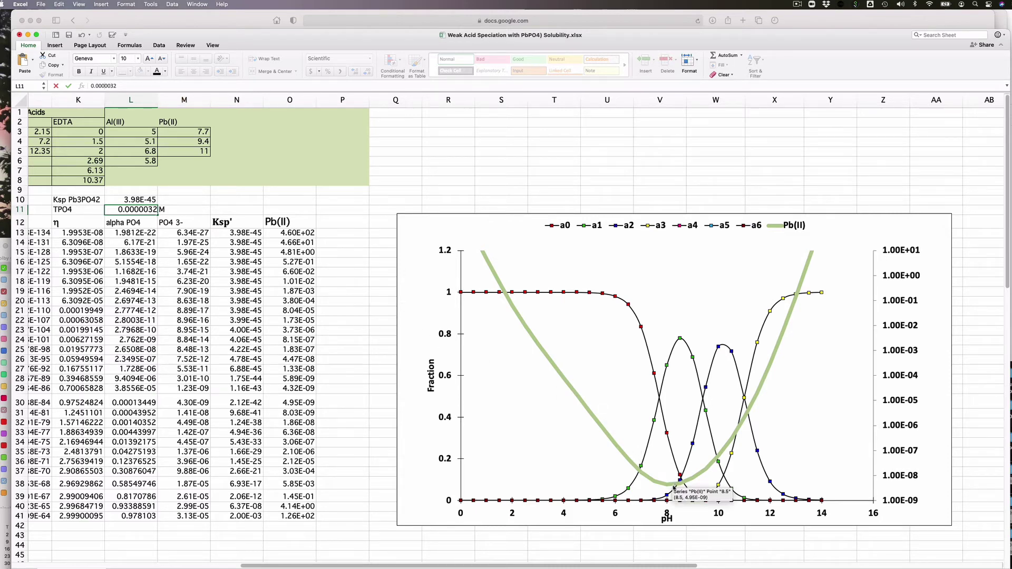
key("Return")
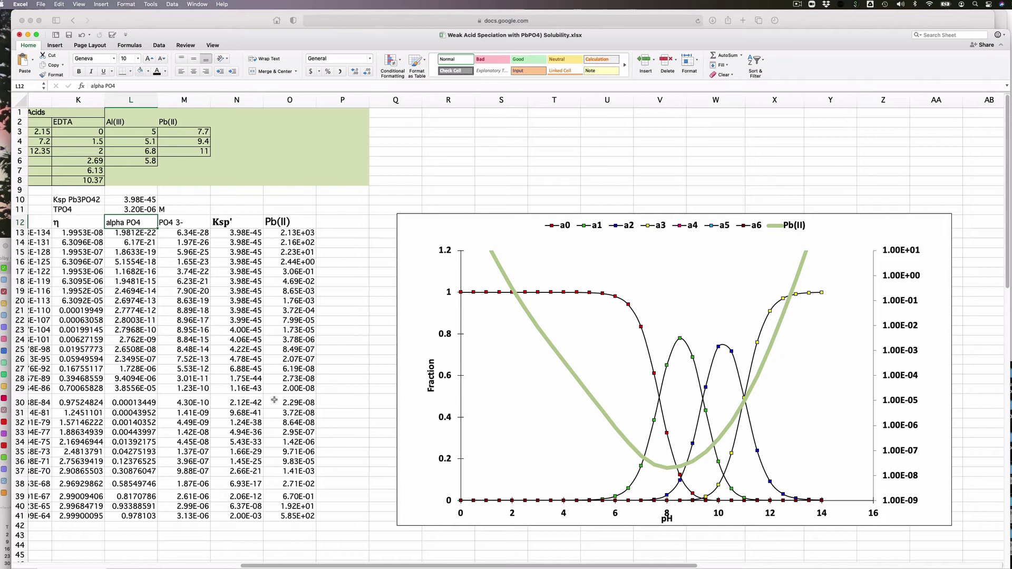
- Change TPO4 in L11 to 0.00000032 (3.20E-07 M)
left_click(148, 209)
left_click(104, 86)
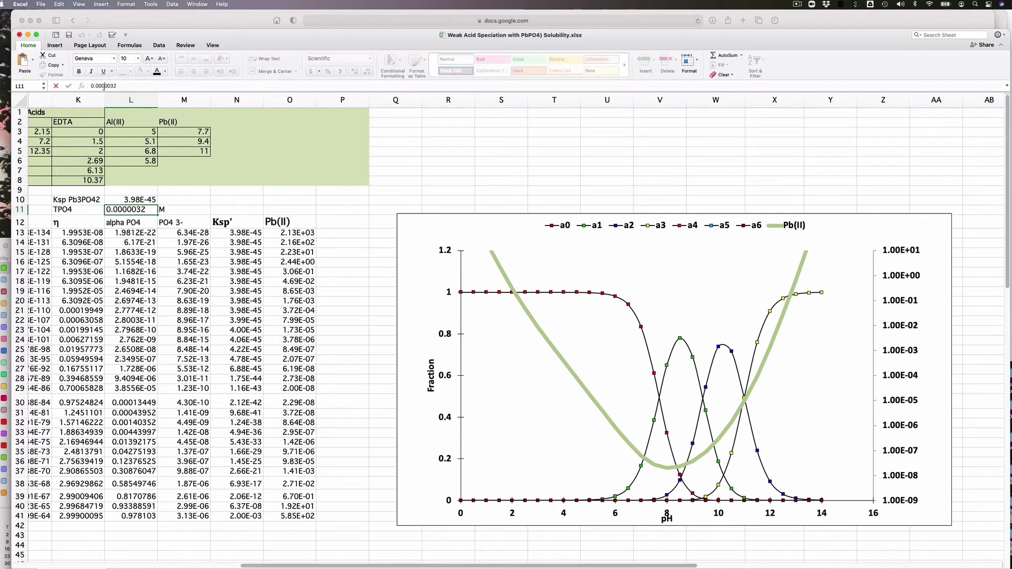
type("0")
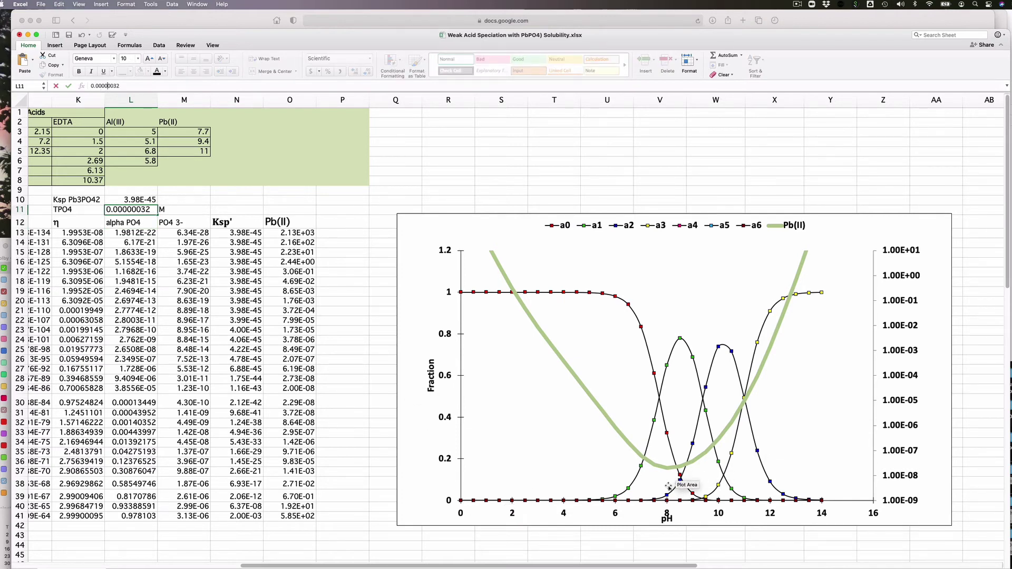
key("Return")
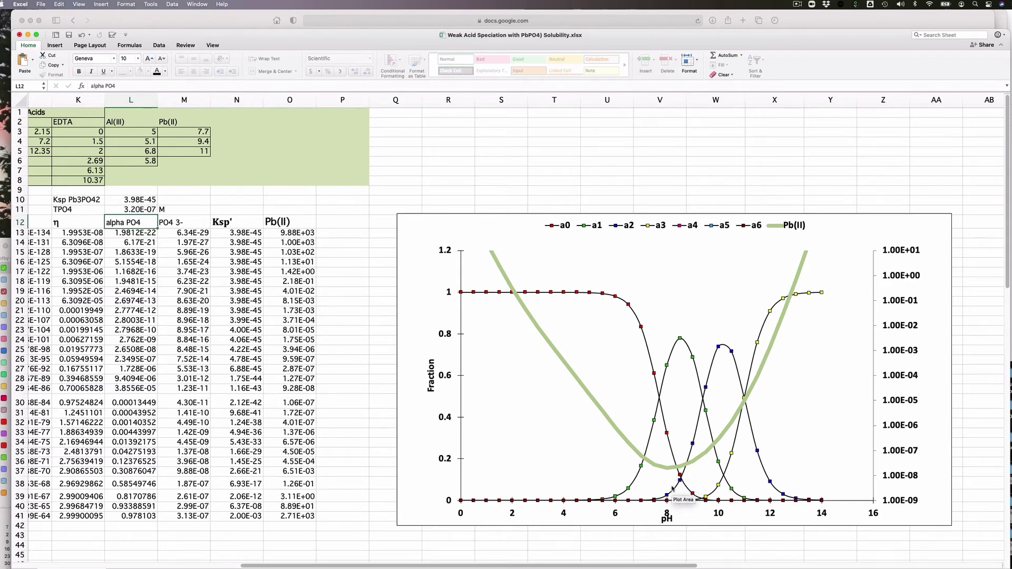